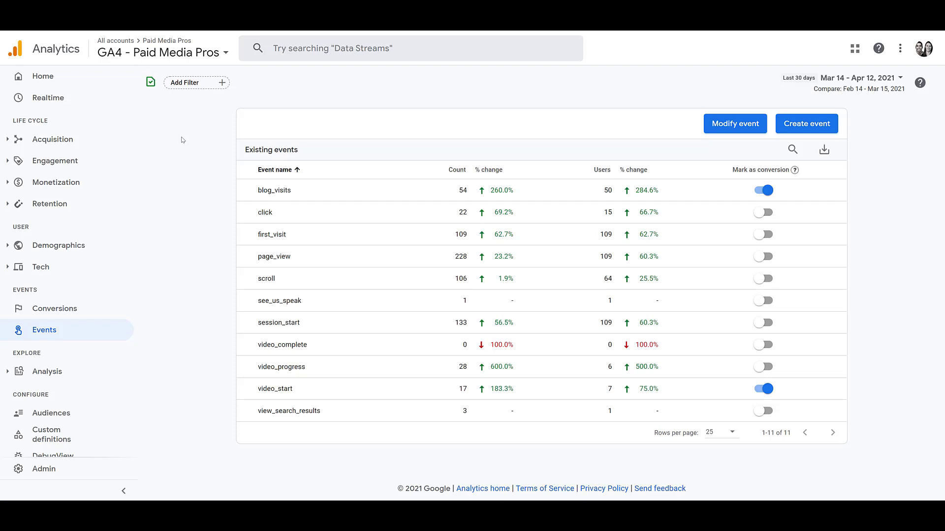
Step: Start a new custom event from existing events and name it about_pageview
click(787, 129)
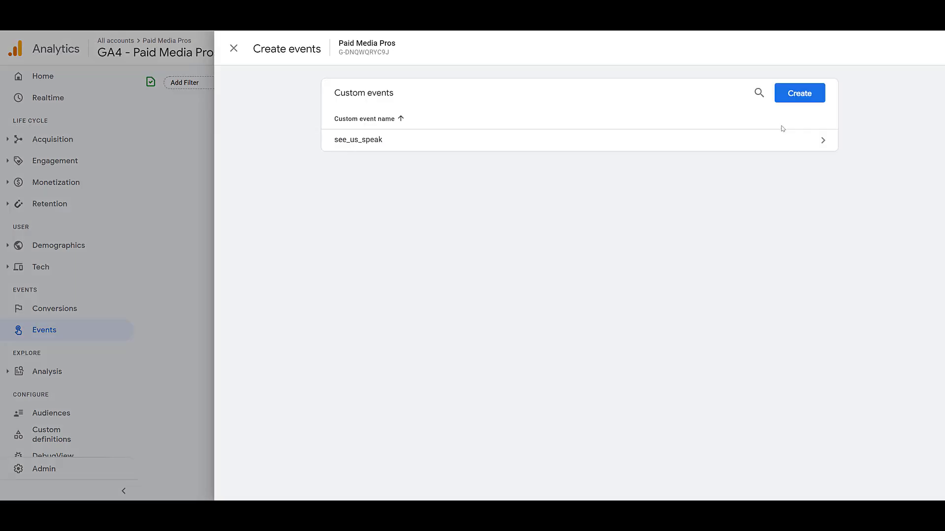
click(797, 103)
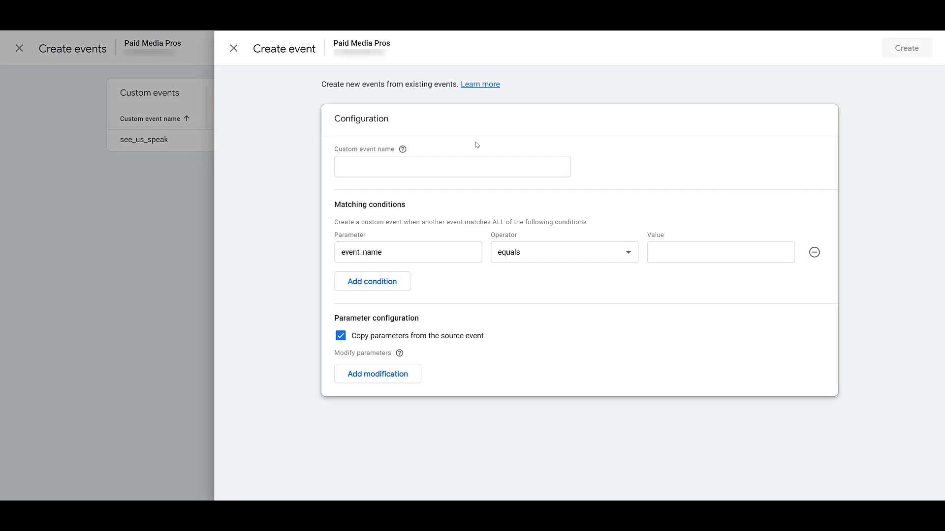
click(469, 165)
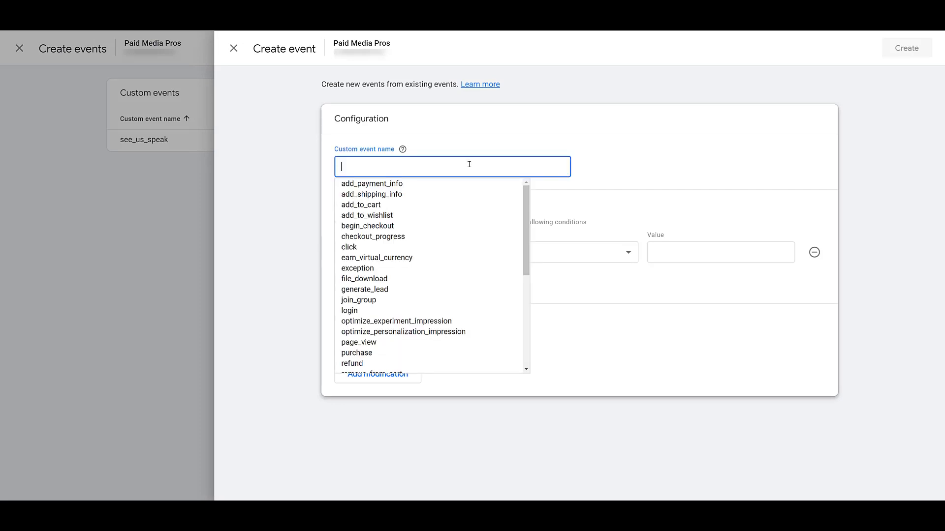
scroll(471, 207, down, 3)
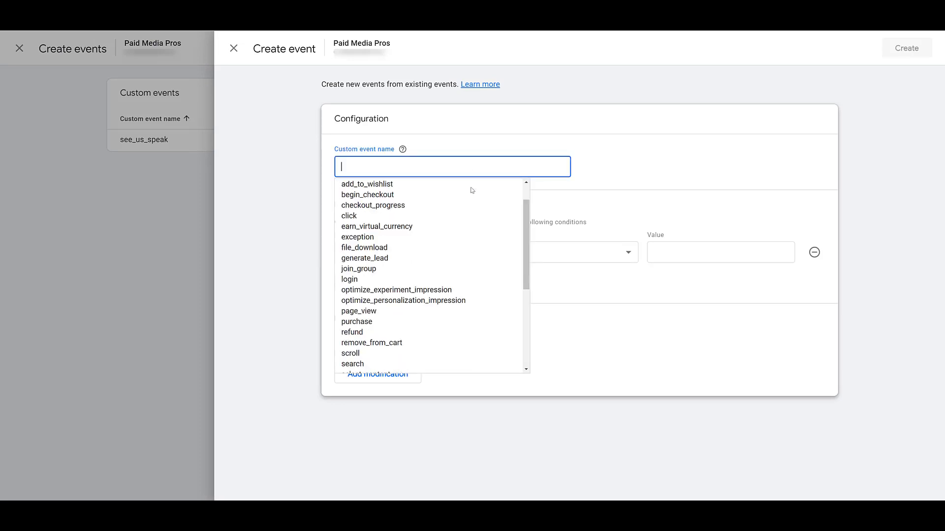
scroll(472, 213, down, 3)
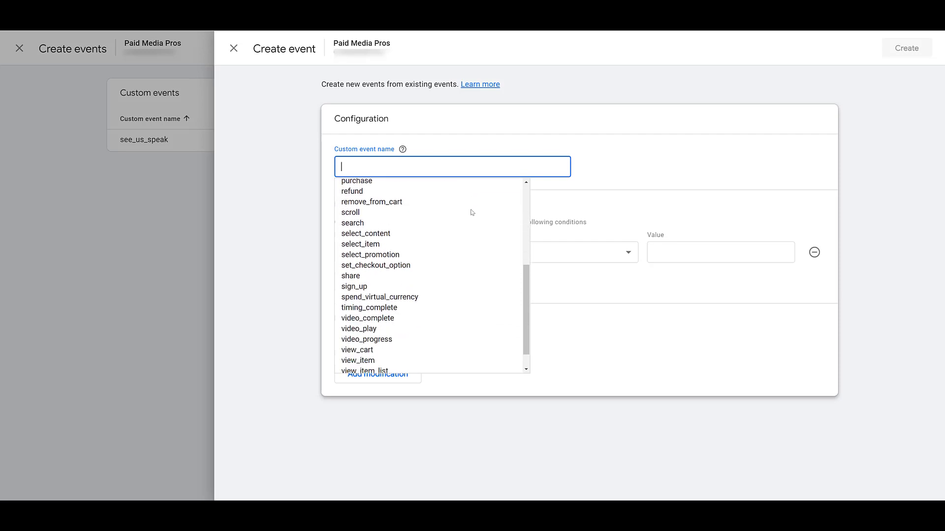
scroll(471, 213, up, 4)
scroll(472, 212, up, 4)
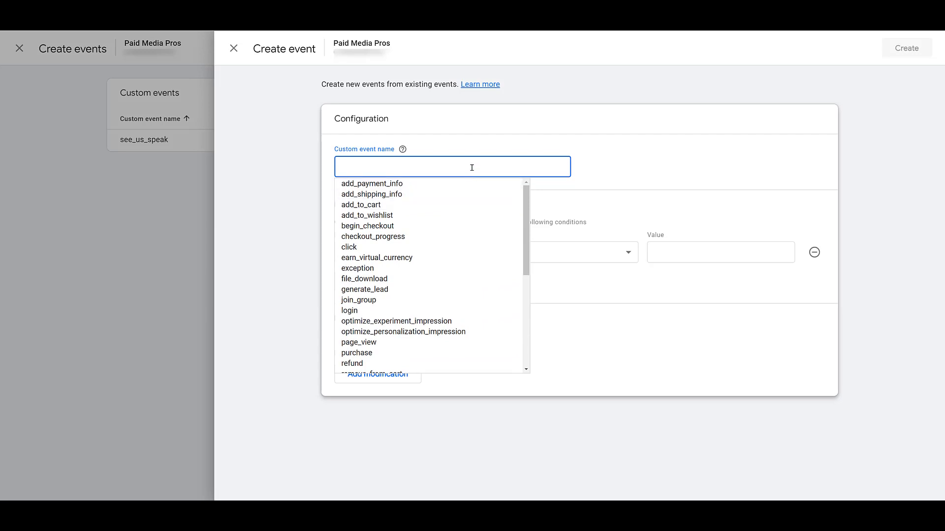
text(about_pageview)
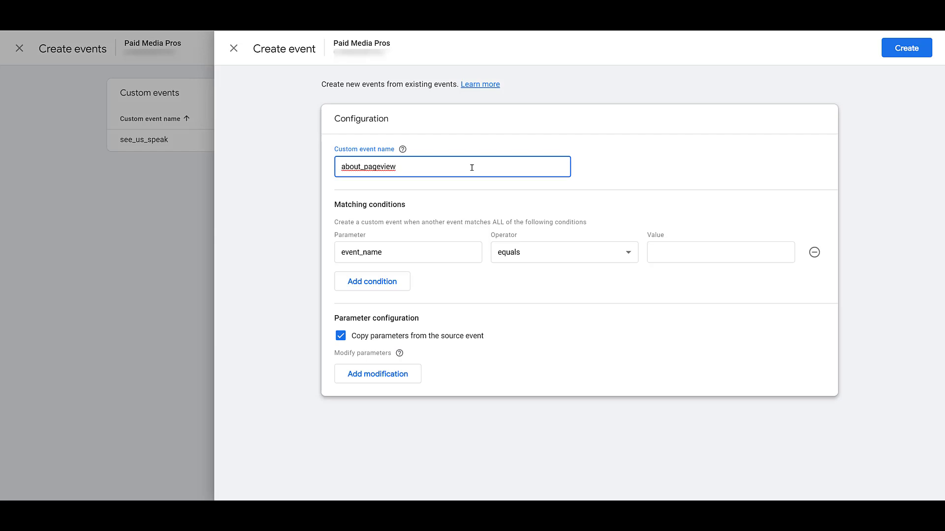
Step: Set the first matching condition of the custom event to event_name equals page_view
click(489, 192)
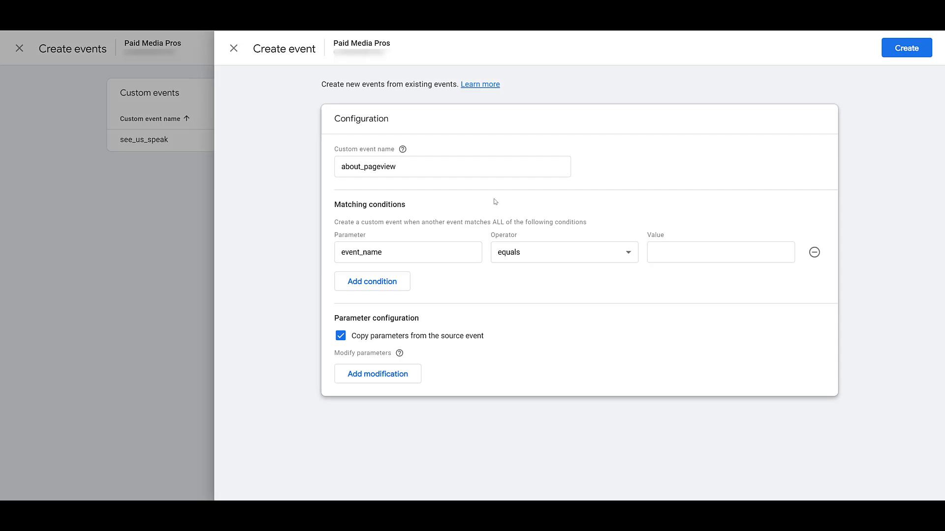
click(691, 255)
text(page_view)
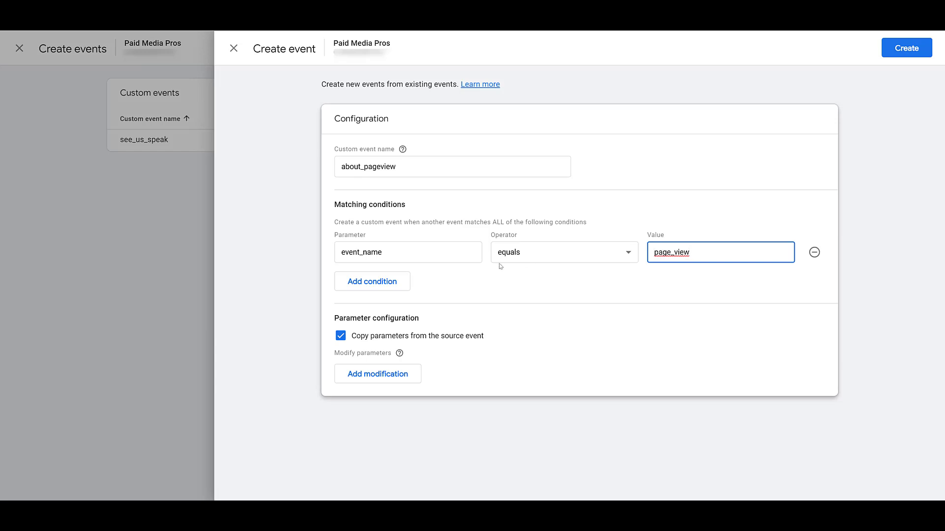
Step: Add a second matching condition, page_location contains about, and create the custom event
click(396, 282)
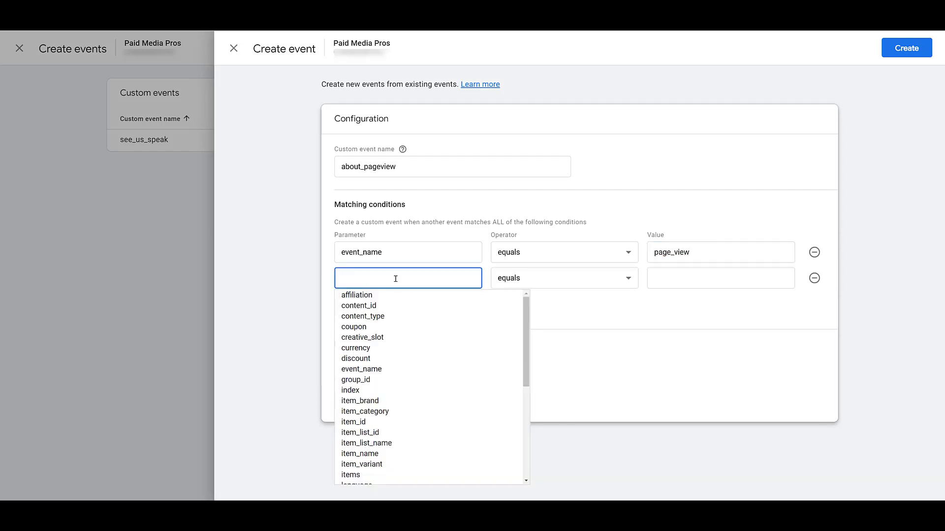
scroll(411, 306, down, 3)
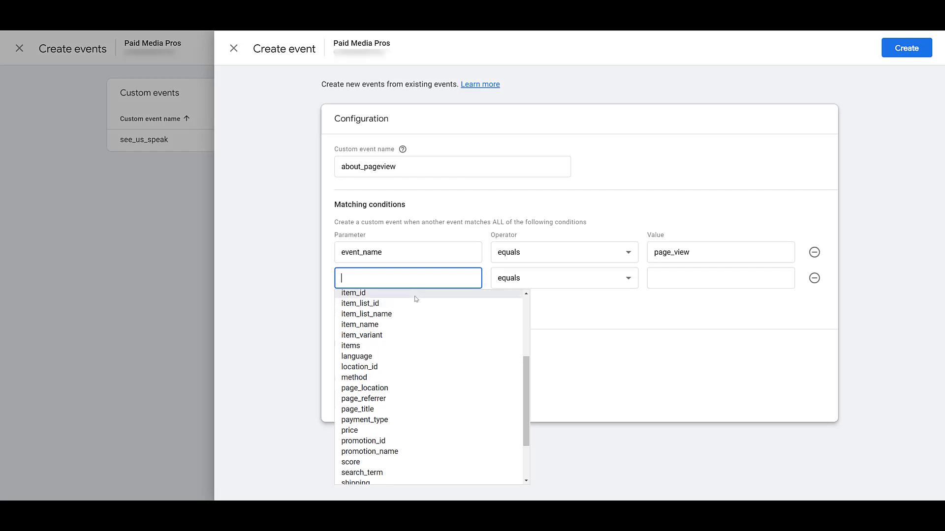
click(418, 389)
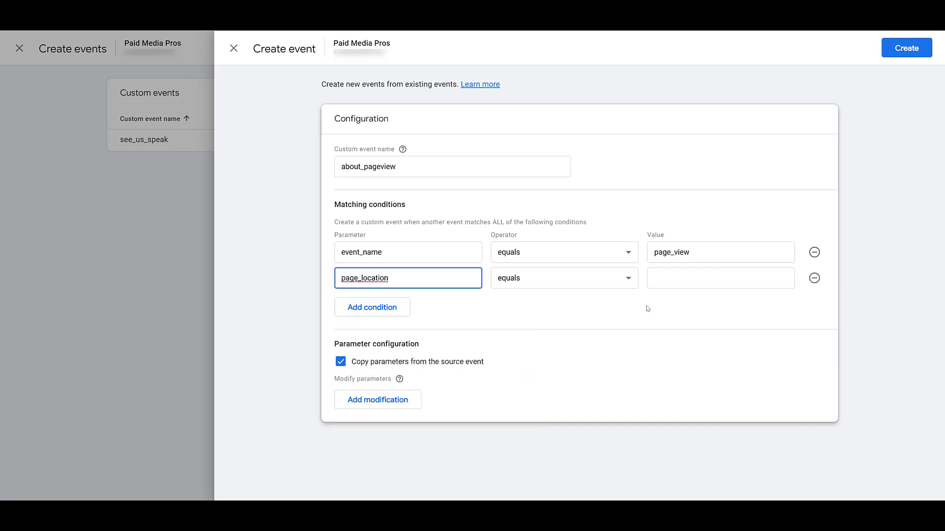
click(636, 283)
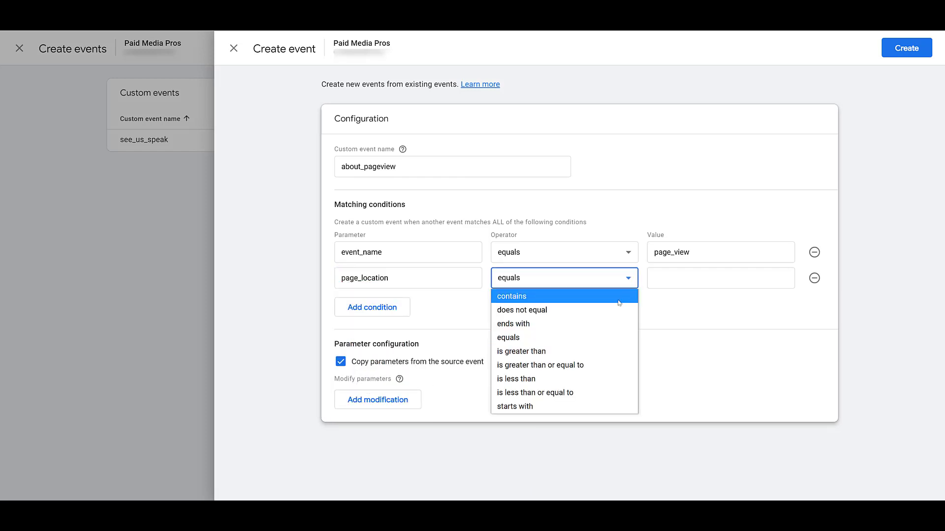
click(619, 296)
click(720, 279)
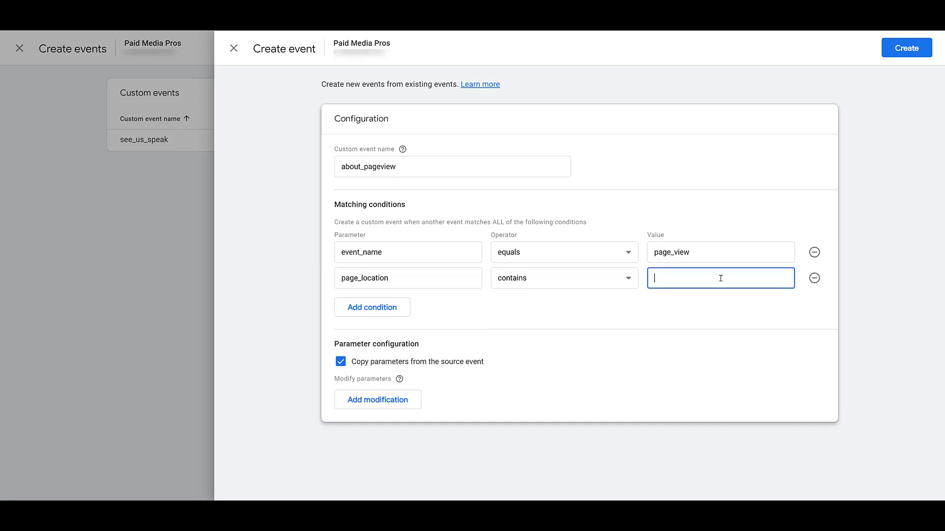
text(about)
click(718, 307)
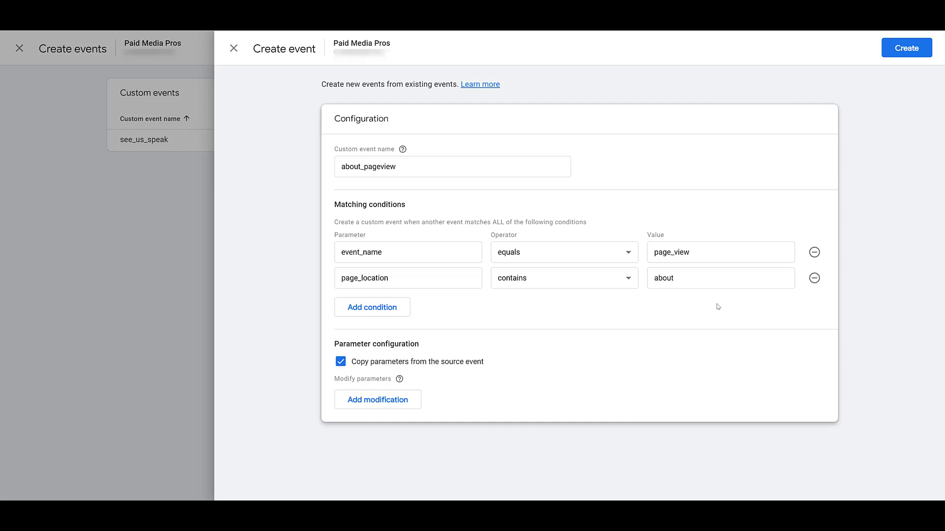
click(905, 56)
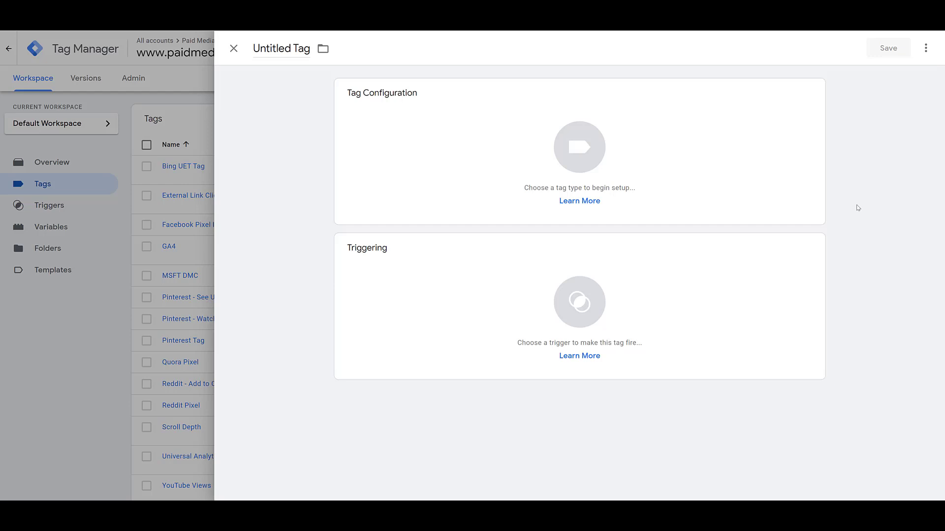
Step: In Tag Manager, configure the untitled tag as a Google Analytics: GA4 Event with configuration tag GA4 and event name rfq_form_submit
click(756, 160)
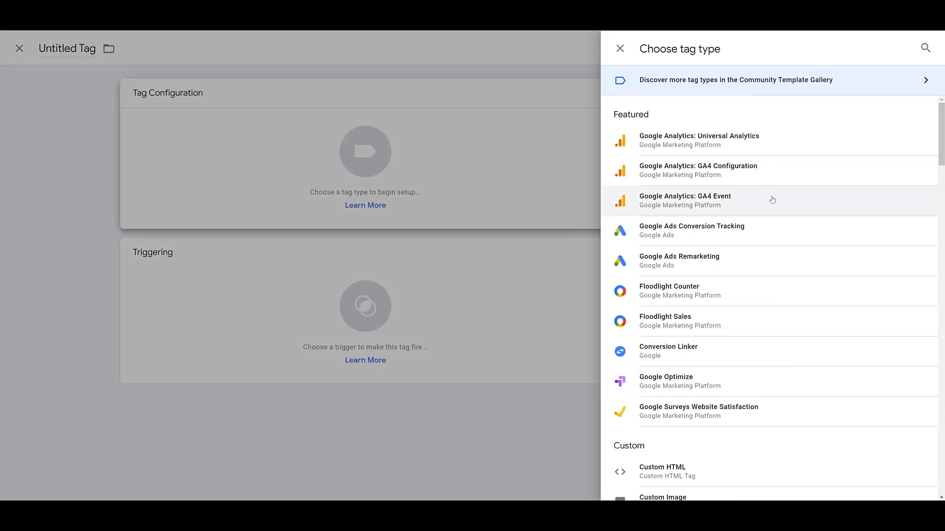
click(772, 199)
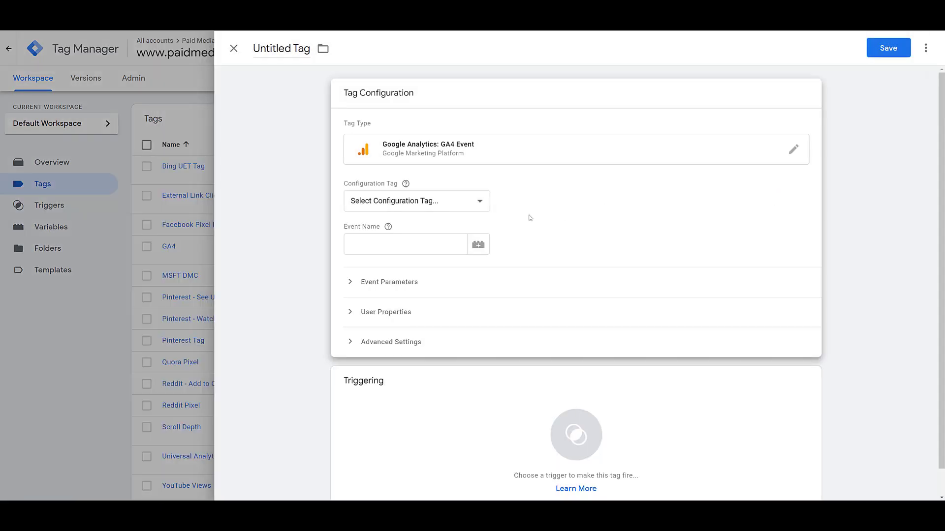
click(480, 203)
click(413, 241)
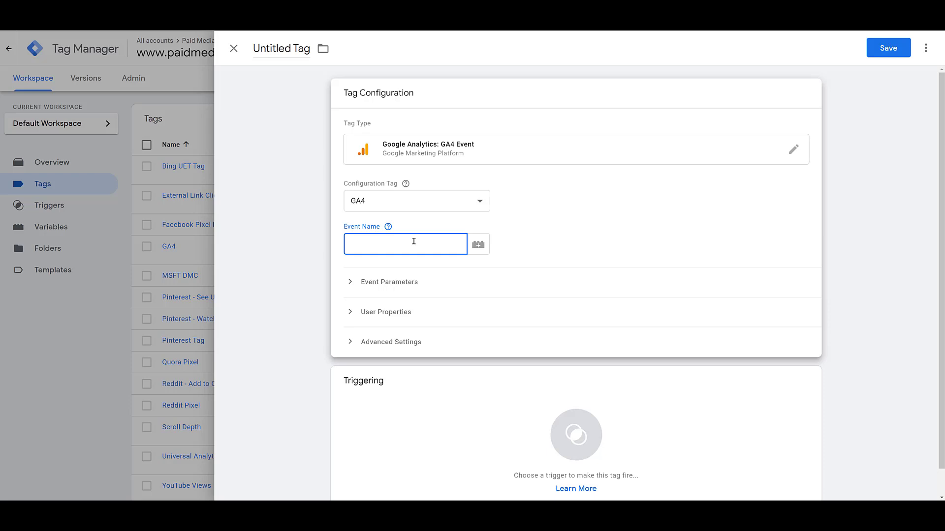
text(rfq_form_submit)
click(516, 281)
scroll(542, 244, down, 2)
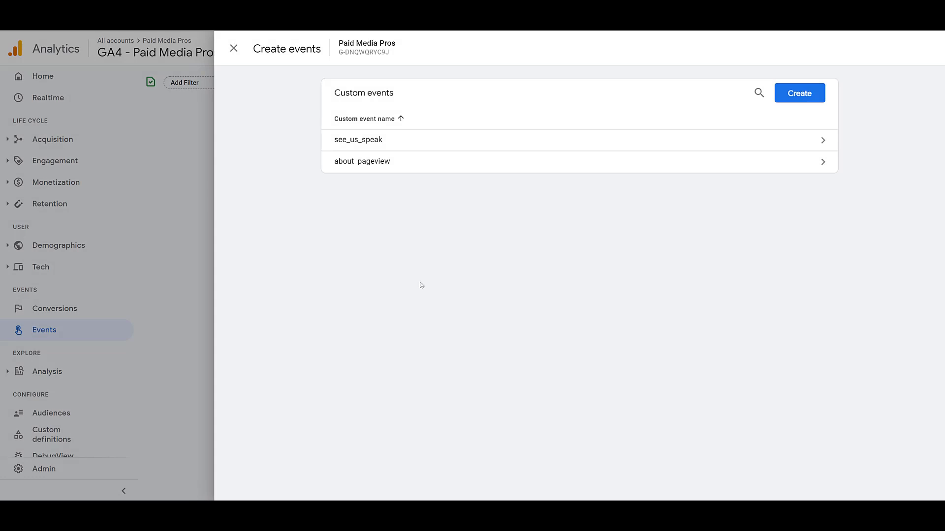
Step: Back in Google Analytics, leave the custom events list and check the about_pageview event count in the Realtime overview
click(234, 48)
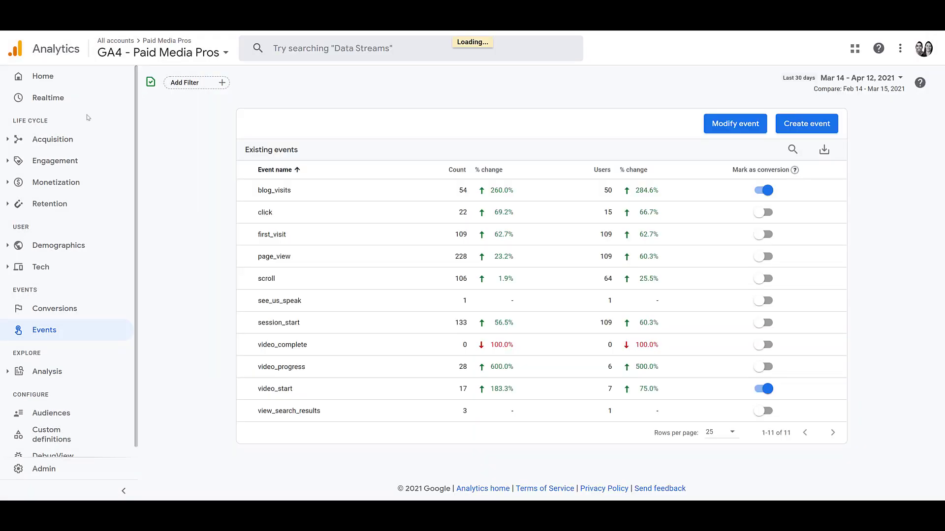
click(61, 101)
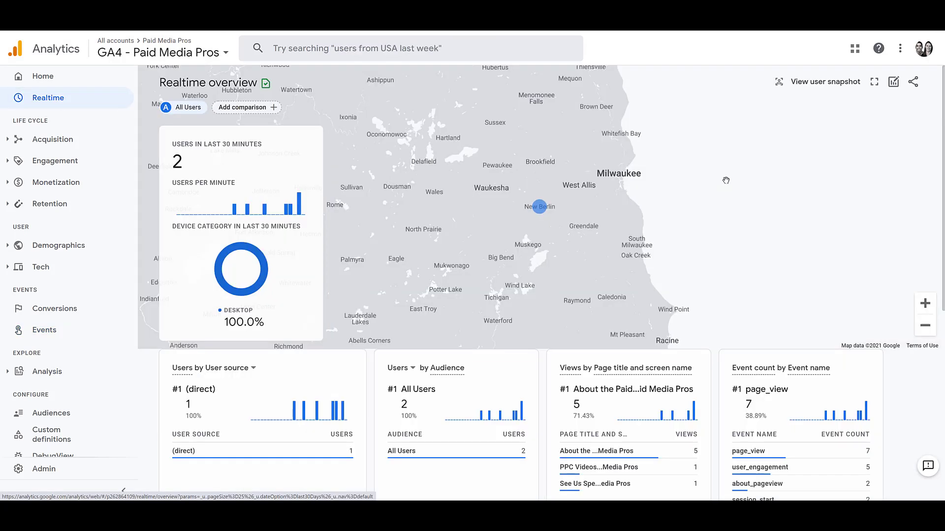
scroll(725, 181, down, 3)
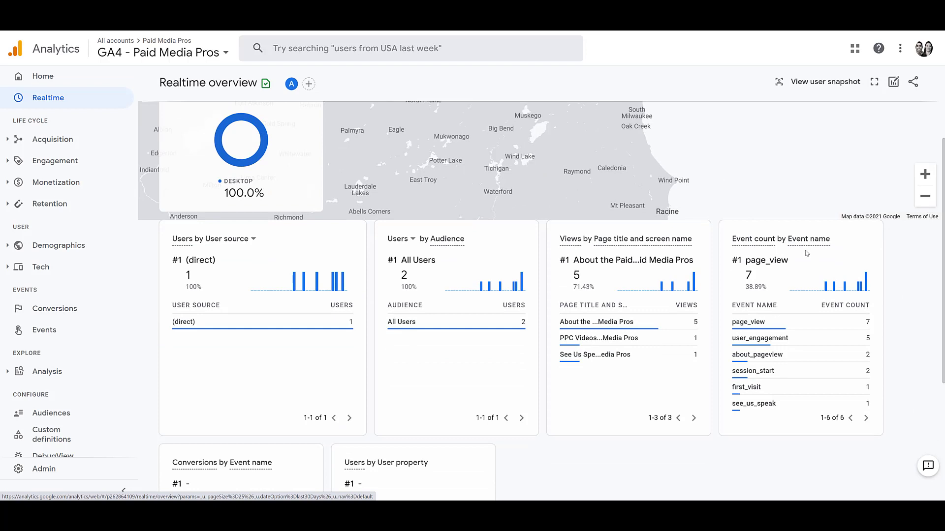
mouse_move(803, 357)
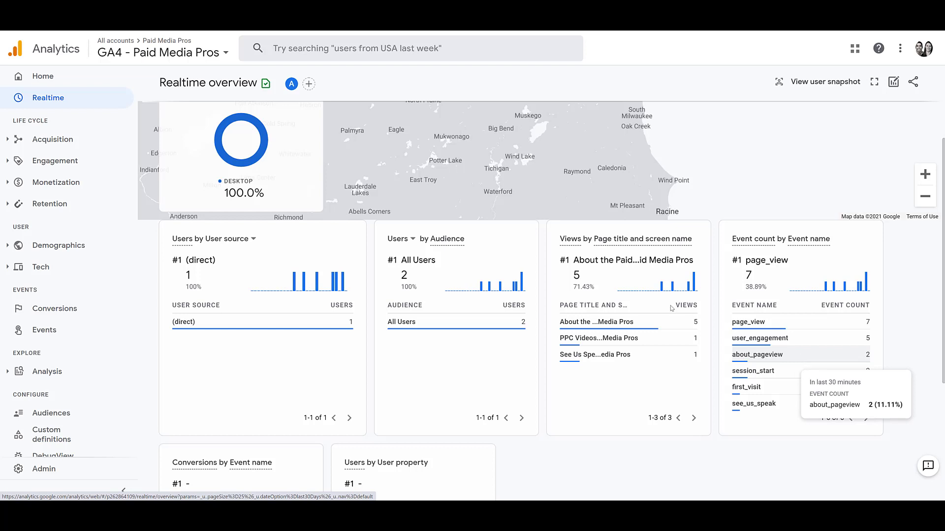
Step: Return to the existing events list and mark see_us_speak as a conversion
click(38, 332)
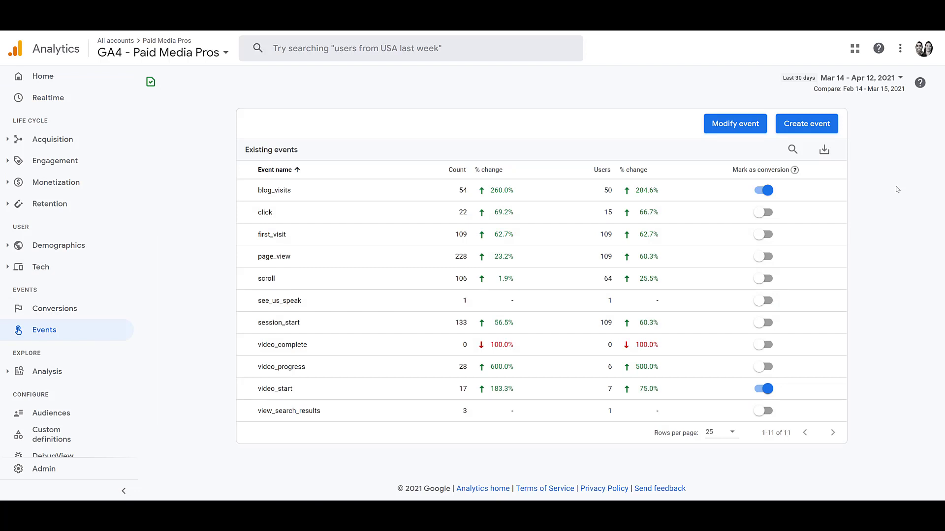
click(762, 302)
Step: Open the Google Ads Linking settings of the GA4 property and start a new link
click(59, 470)
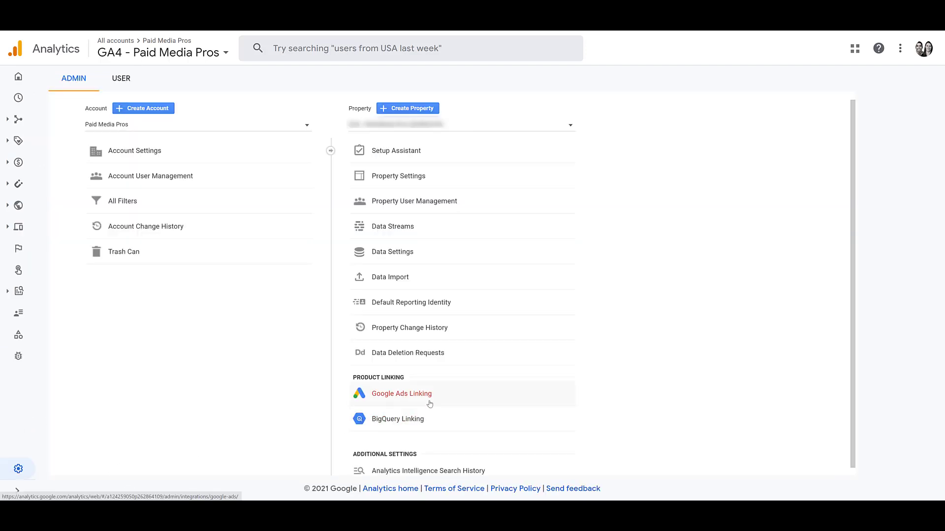
click(432, 399)
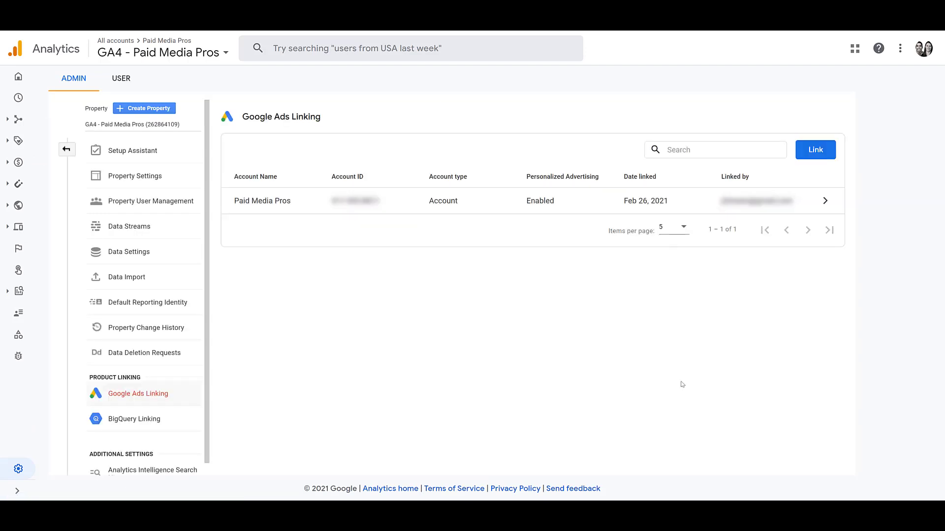
click(813, 157)
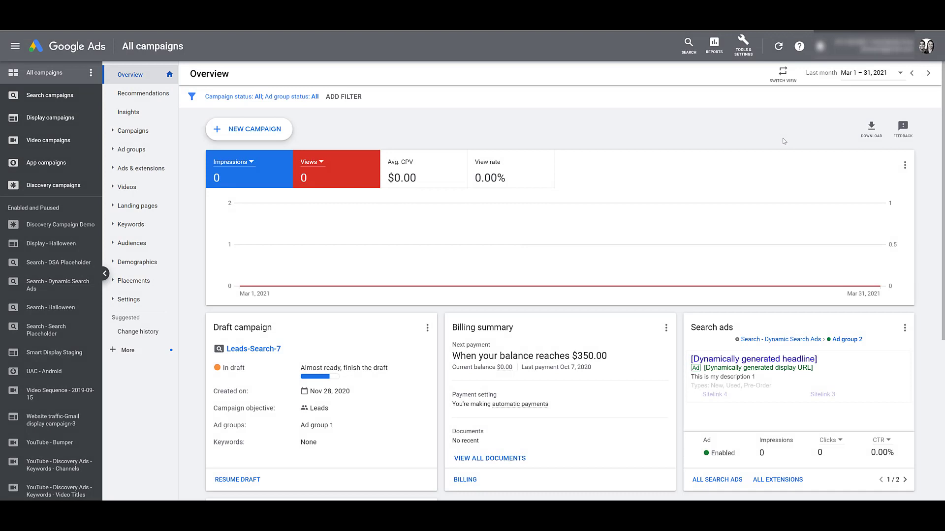
Step: Switch to Google Ads and examine the linked account details for Google Analytics (GA4) & Firebase
click(747, 51)
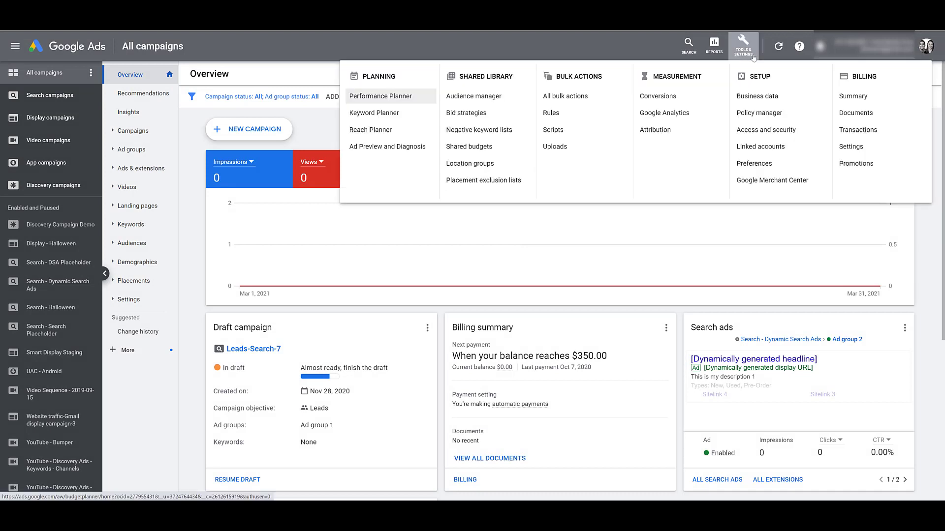
click(788, 152)
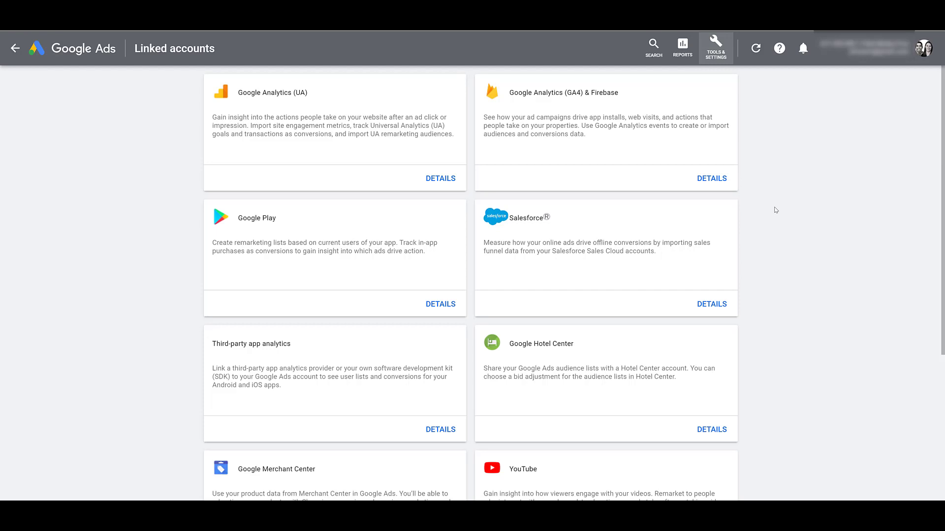
click(722, 181)
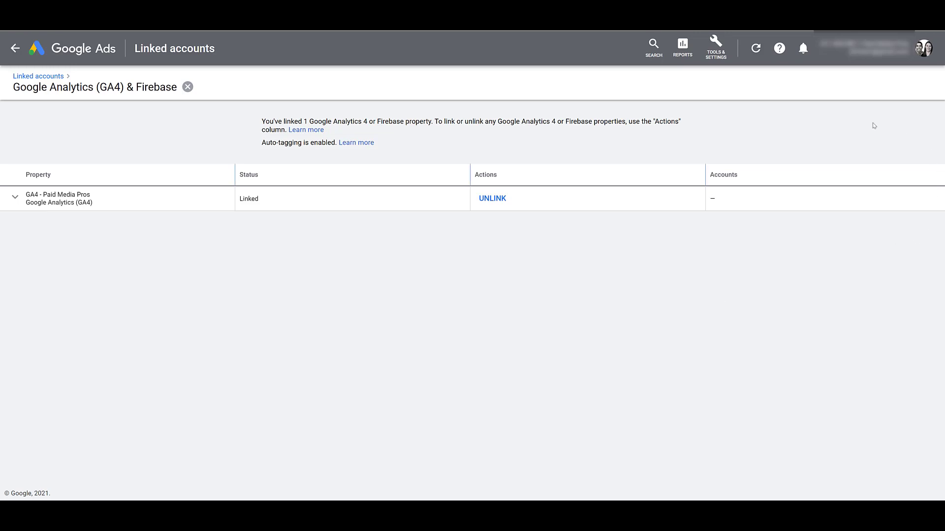
Step: From the account's conversion actions, start a new imported conversion action with Google Analytics 4 properties (Web) as the source
click(721, 48)
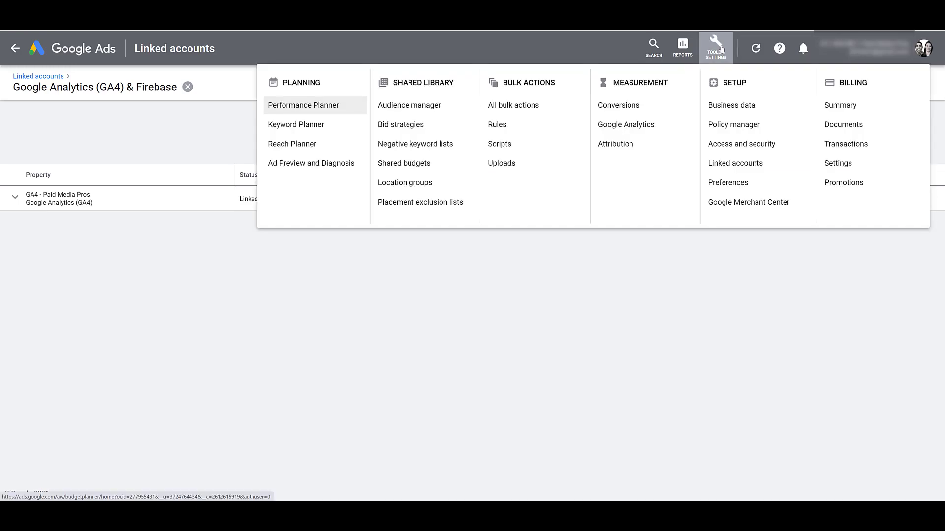
click(641, 109)
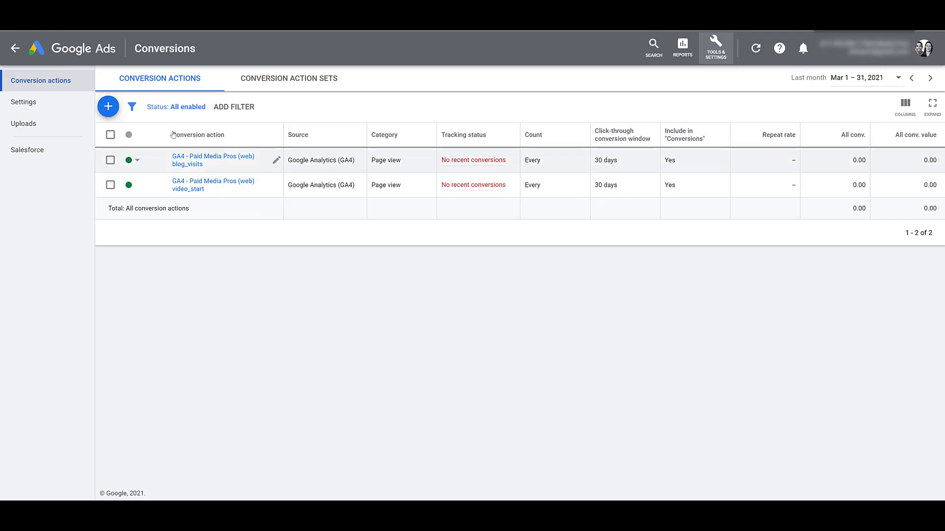
click(117, 110)
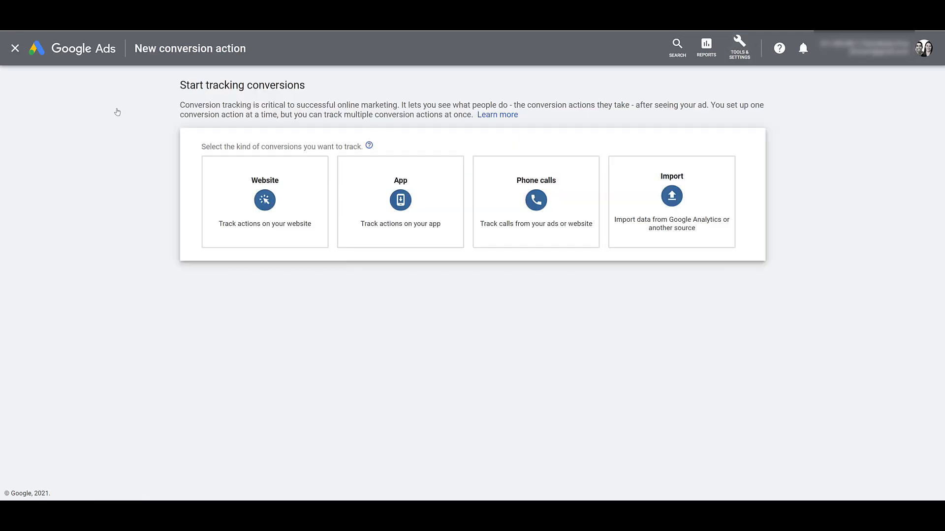
click(726, 214)
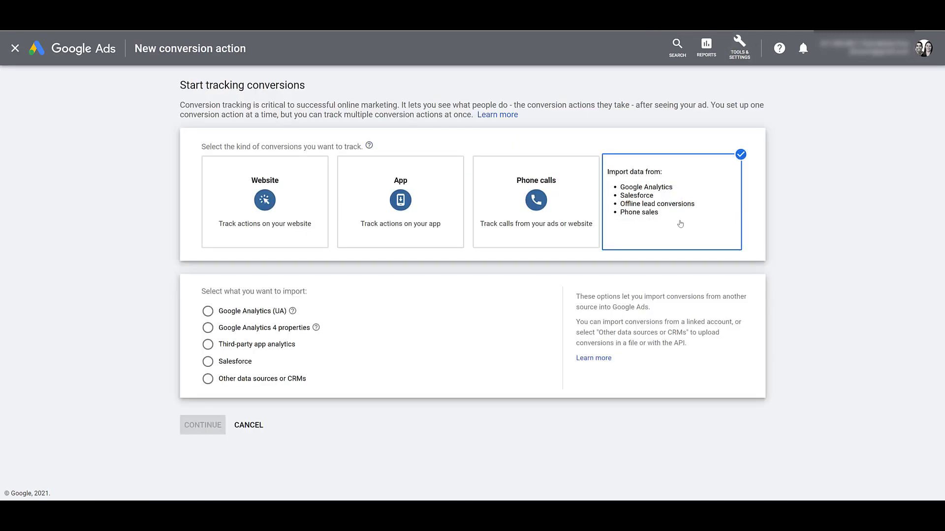
click(293, 333)
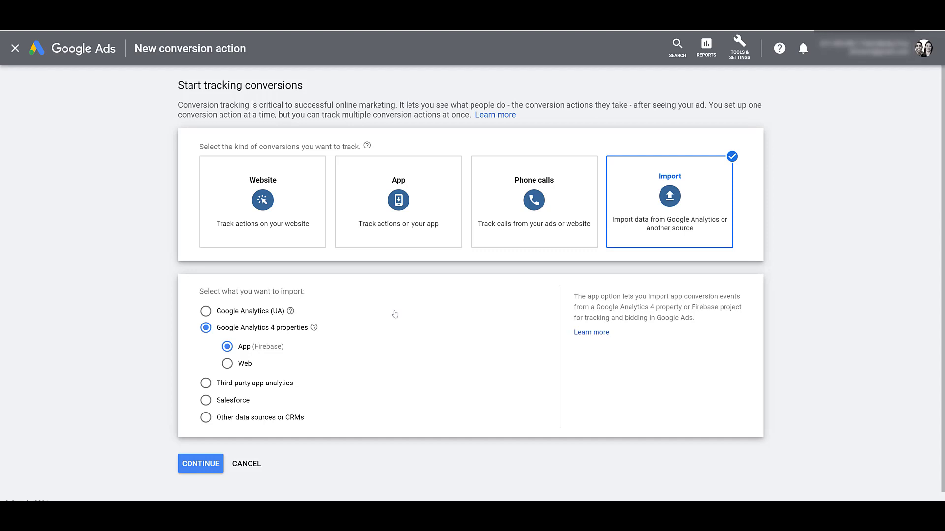
click(246, 365)
click(207, 464)
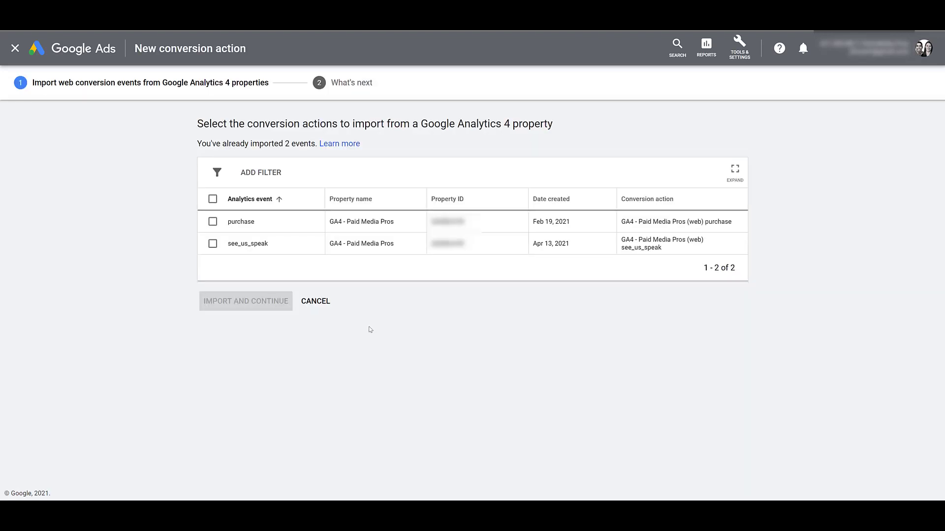
Step: Import the see_us_speak event from the GA4 - Paid Media Pros property, finish the import, and open the new conversion action's details
click(212, 245)
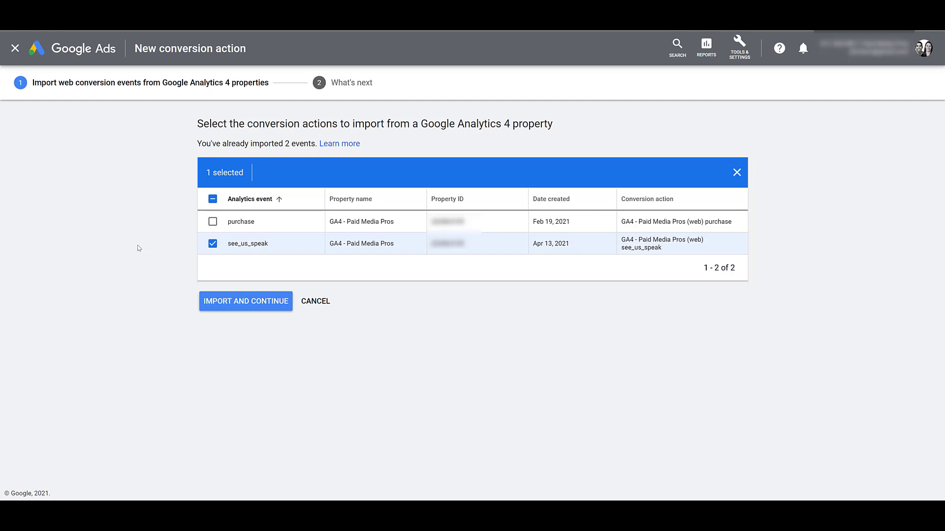
click(243, 312)
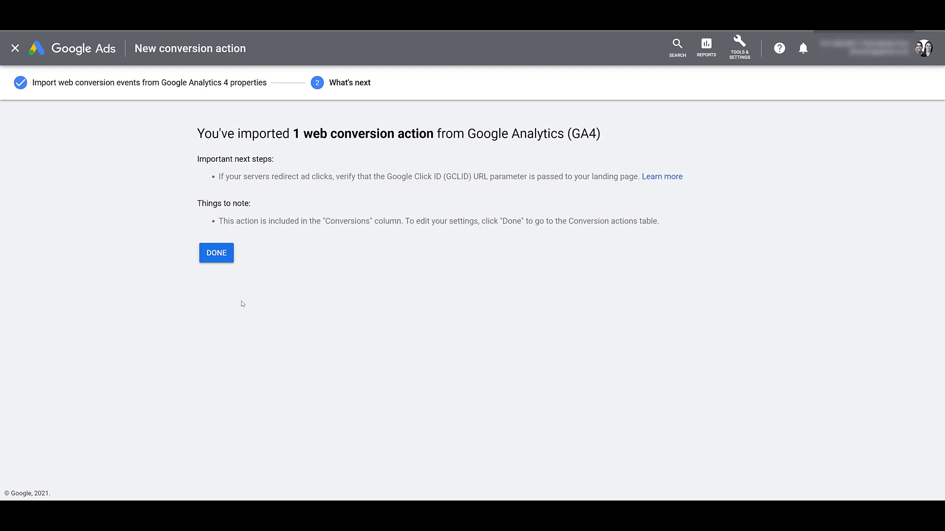
click(223, 259)
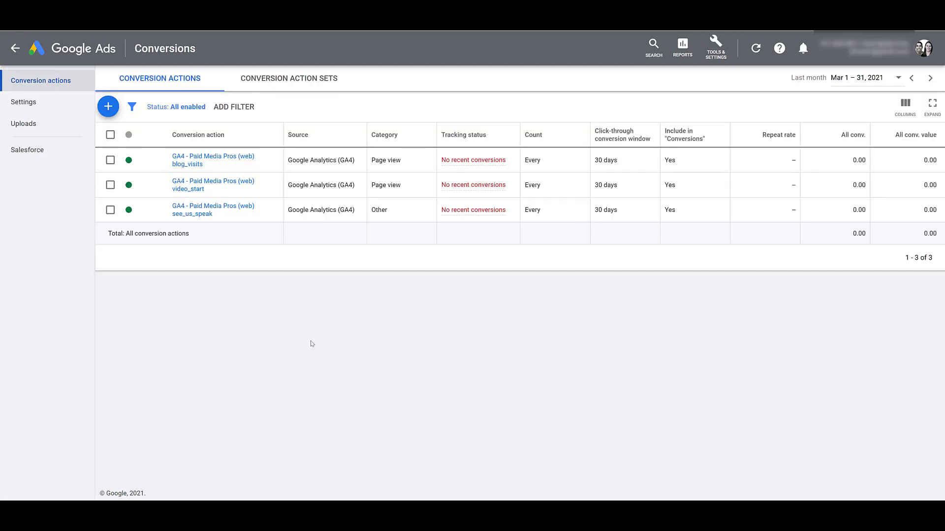
click(183, 214)
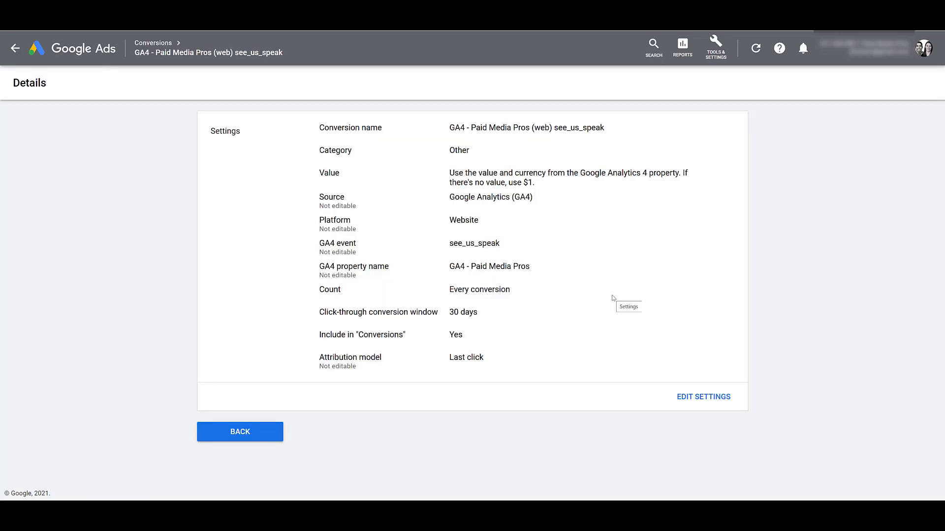